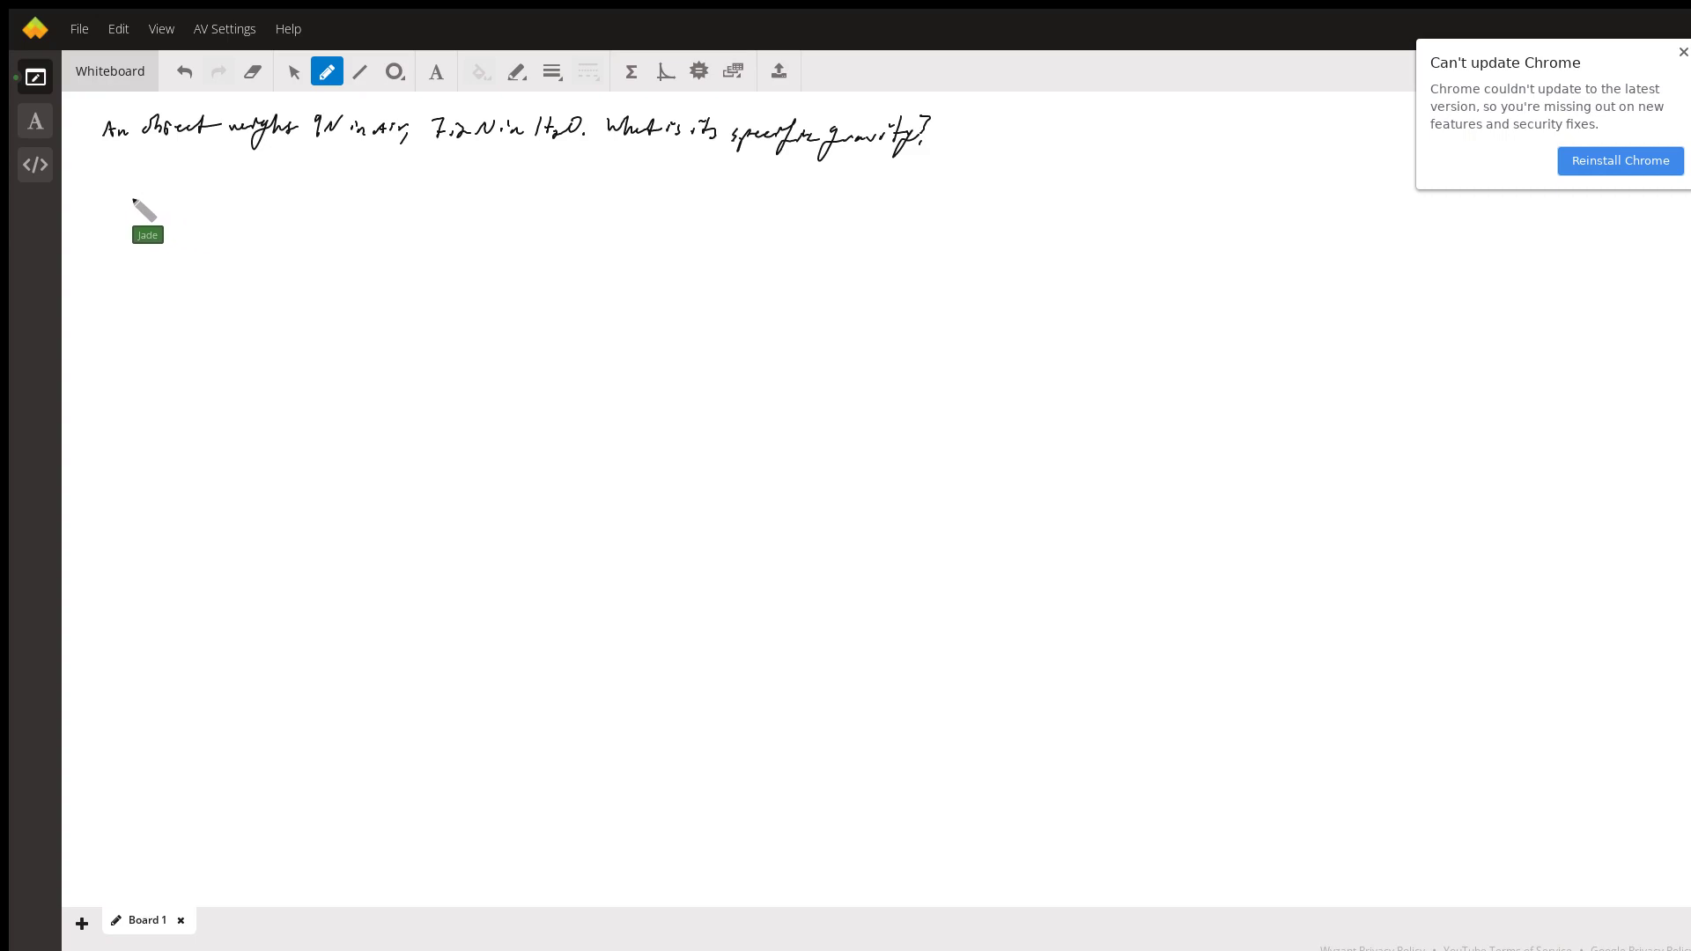
Step: Handwrite SG = ρ_sample / ρ_reference below the specific-gravity question
mouse_move(137, 184)
left_mouse_down()
mouse_move(129, 210)
mouse_move(164, 199)
left_mouse_up()
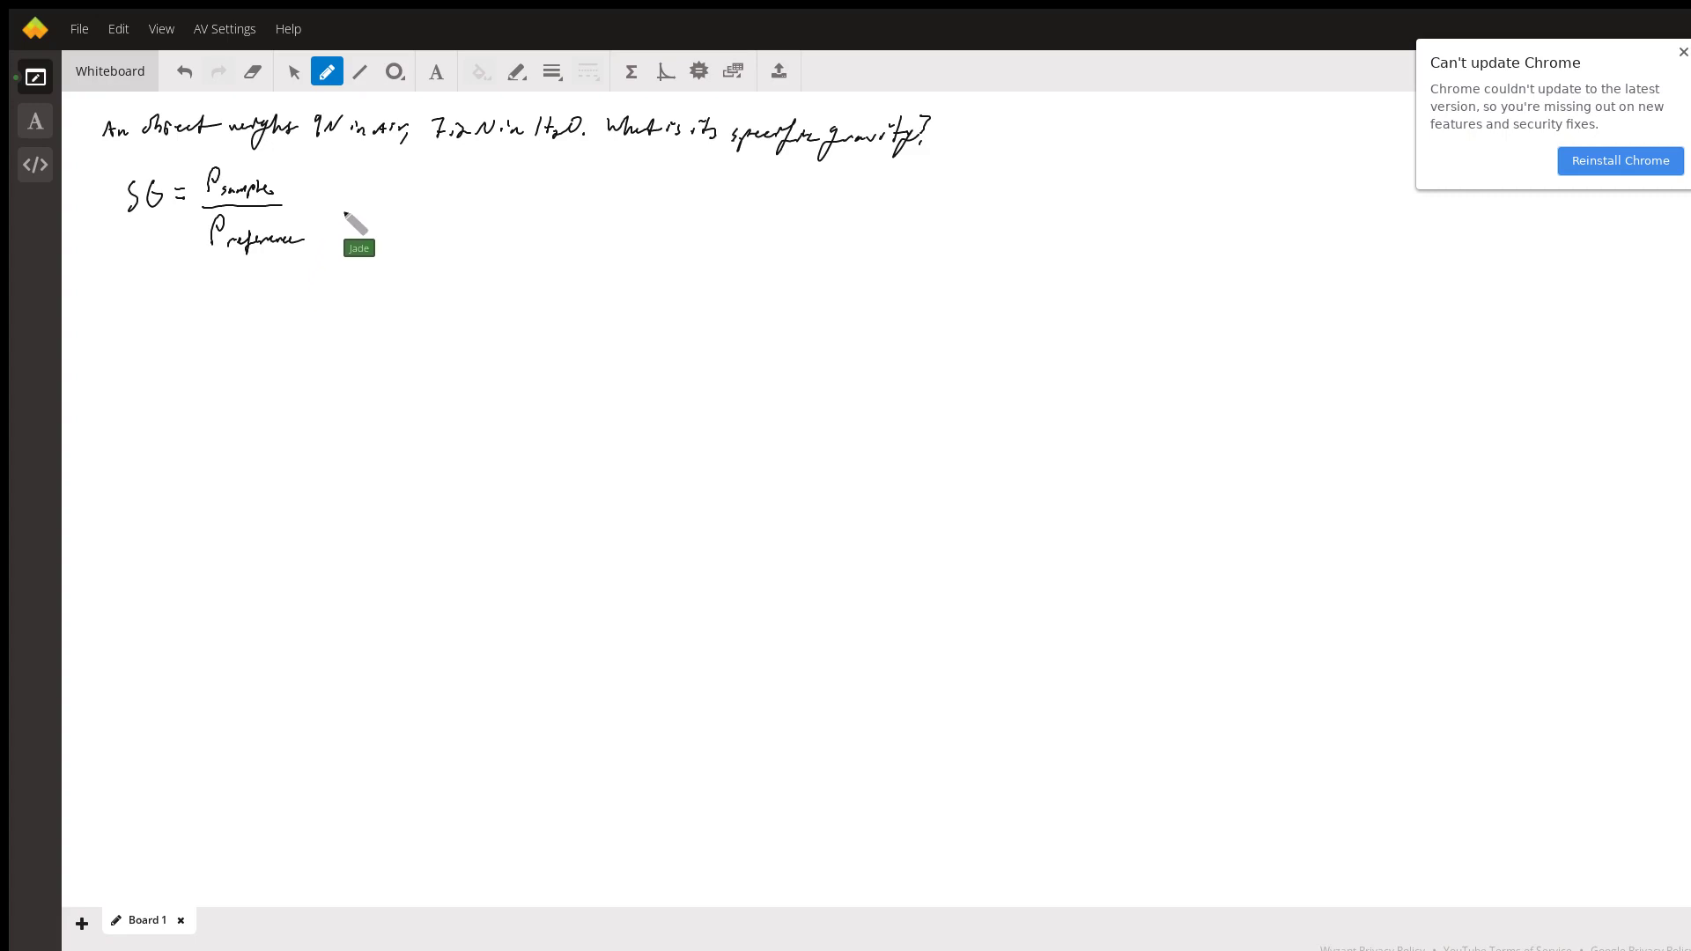
Step: Draw an arrow leading to SG = ρ_o / ρ_H2O beside the general definition
left_click_drag(345, 201, 478, 193)
mouse_move(467, 199)
left_mouse_down()
mouse_move(519, 185)
mouse_move(538, 205)
mouse_move(510, 233)
mouse_move(536, 236)
left_mouse_up()
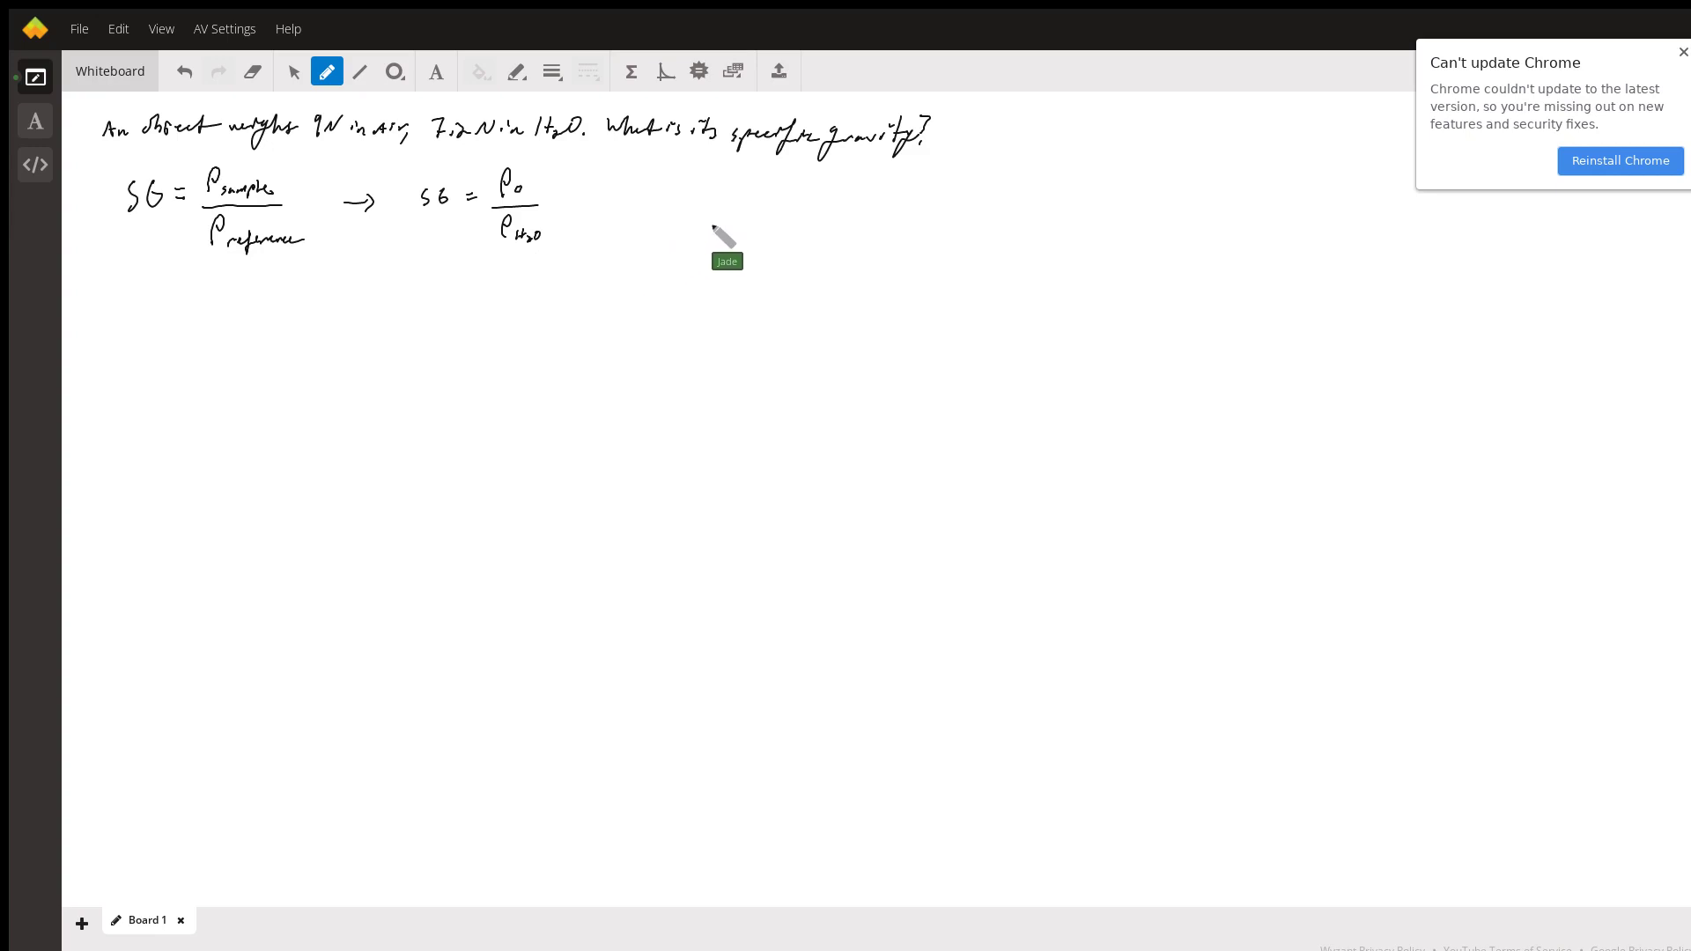
Step: Write the density formula ρ = m/V at the right of the board
mouse_move(708, 229)
left_mouse_down()
mouse_move(715, 206)
mouse_move(742, 208)
left_mouse_up()
mouse_move(733, 217)
left_mouse_down()
mouse_move(790, 198)
mouse_move(797, 222)
left_mouse_up()
Step: Write W_H2O = F_g,o − F_B,H2O on a new line
left_click_drag(111, 291, 143, 290)
left_click_drag(157, 317, 184, 301)
left_click_drag(176, 310, 226, 291)
left_click_drag(210, 304, 220, 304)
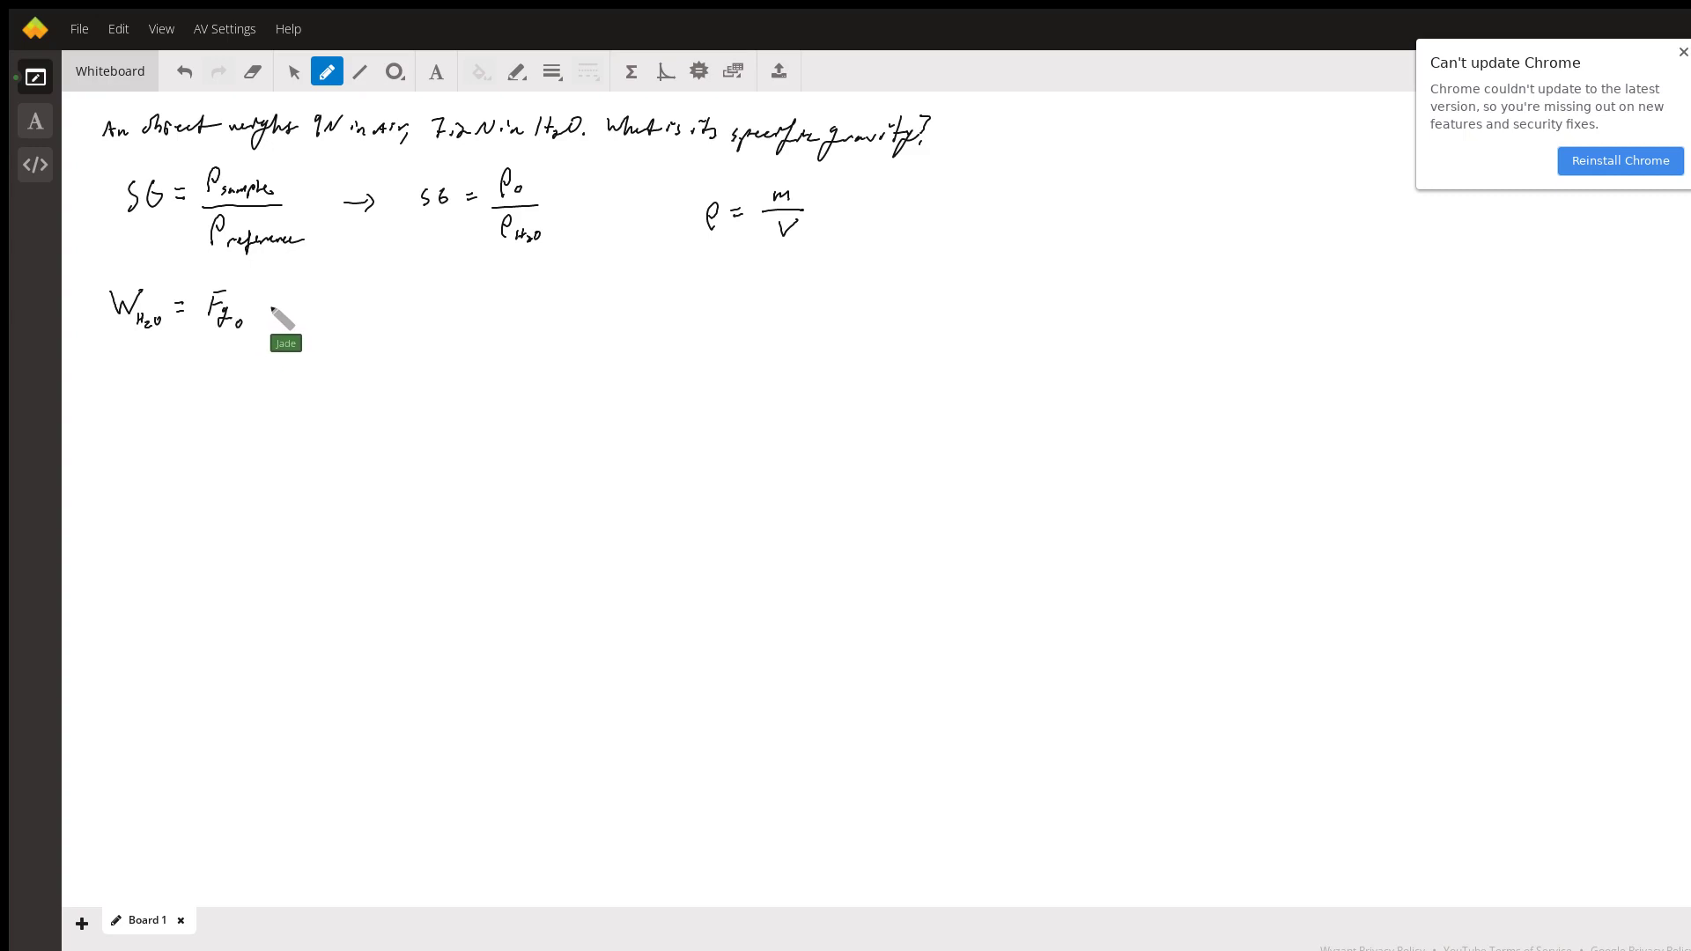
left_click_drag(259, 306, 300, 301)
left_click_drag(331, 326, 337, 319)
Step: Continue the line with = mg − (Vρ_H2O)g
left_click_drag(378, 310, 396, 307)
left_click_drag(414, 300, 398, 326)
left_click_drag(428, 303, 440, 303)
mouse_move(455, 291)
left_mouse_down()
mouse_move(451, 320)
mouse_move(477, 294)
mouse_move(485, 322)
mouse_move(550, 319)
left_mouse_up()
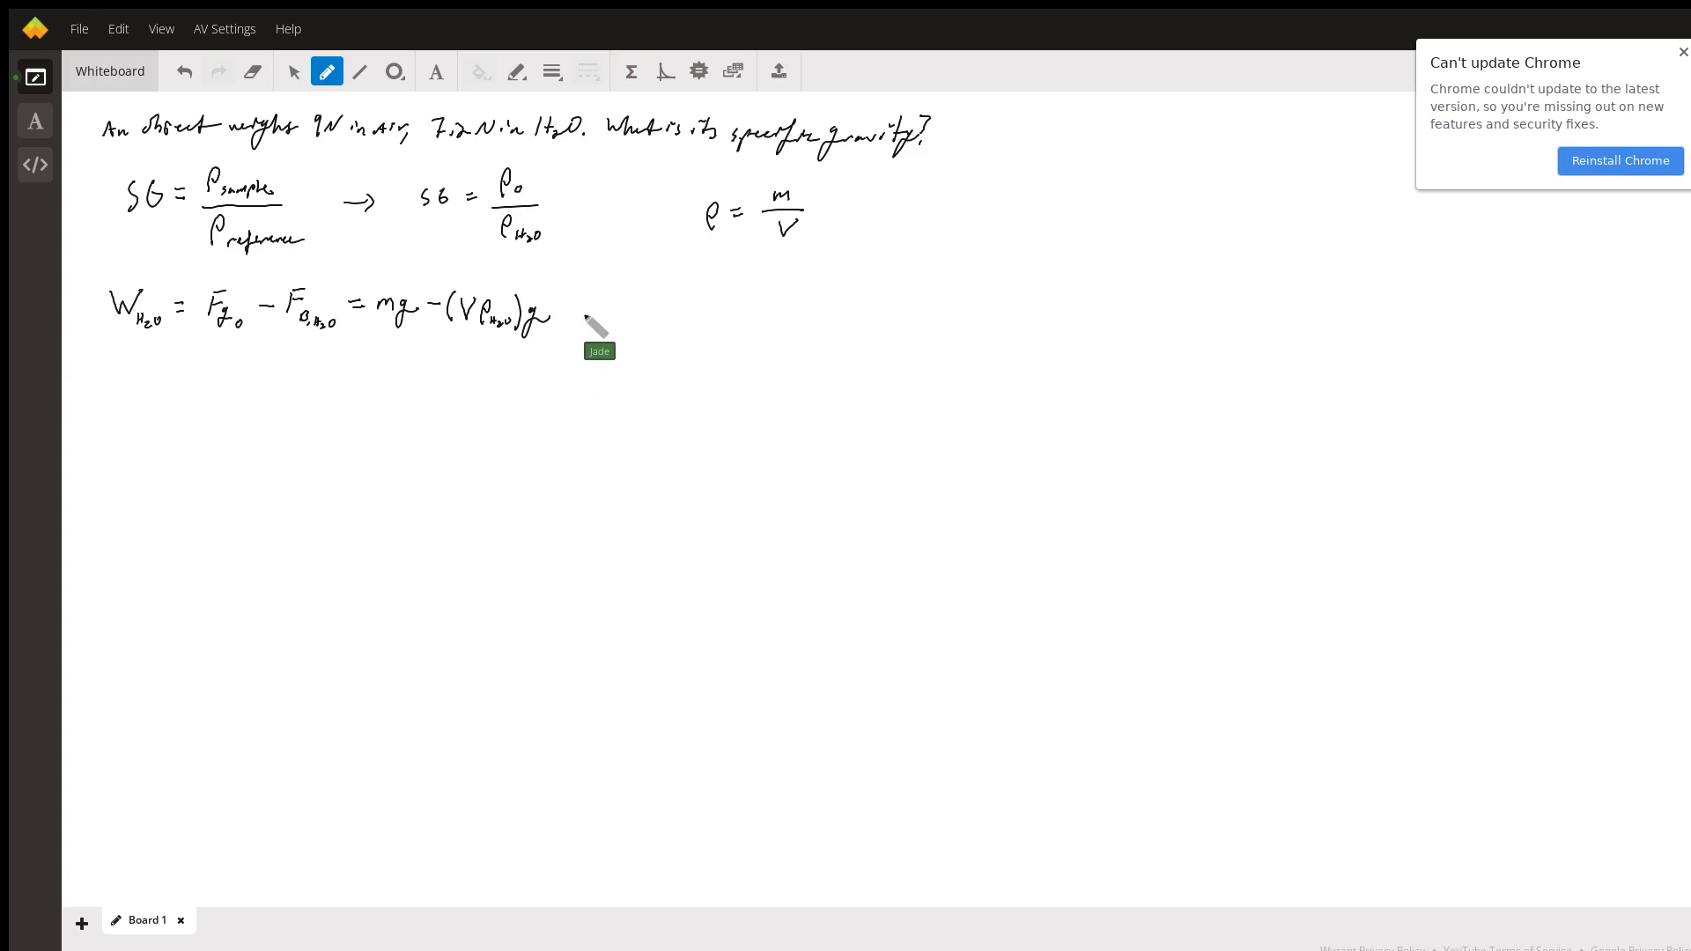
Step: Draw an arrow to W_H2O/V = (ρo − ρH2O)g, then begin W_A below it
left_click_drag(580, 315, 619, 321)
mouse_move(648, 287)
left_mouse_down()
mouse_move(701, 309)
mouse_move(683, 322)
left_mouse_up()
left_click_drag(718, 315, 728, 315)
mouse_move(753, 302)
left_mouse_down()
mouse_move(759, 321)
mouse_move(780, 306)
mouse_move(831, 327)
mouse_move(740, 331)
left_mouse_up()
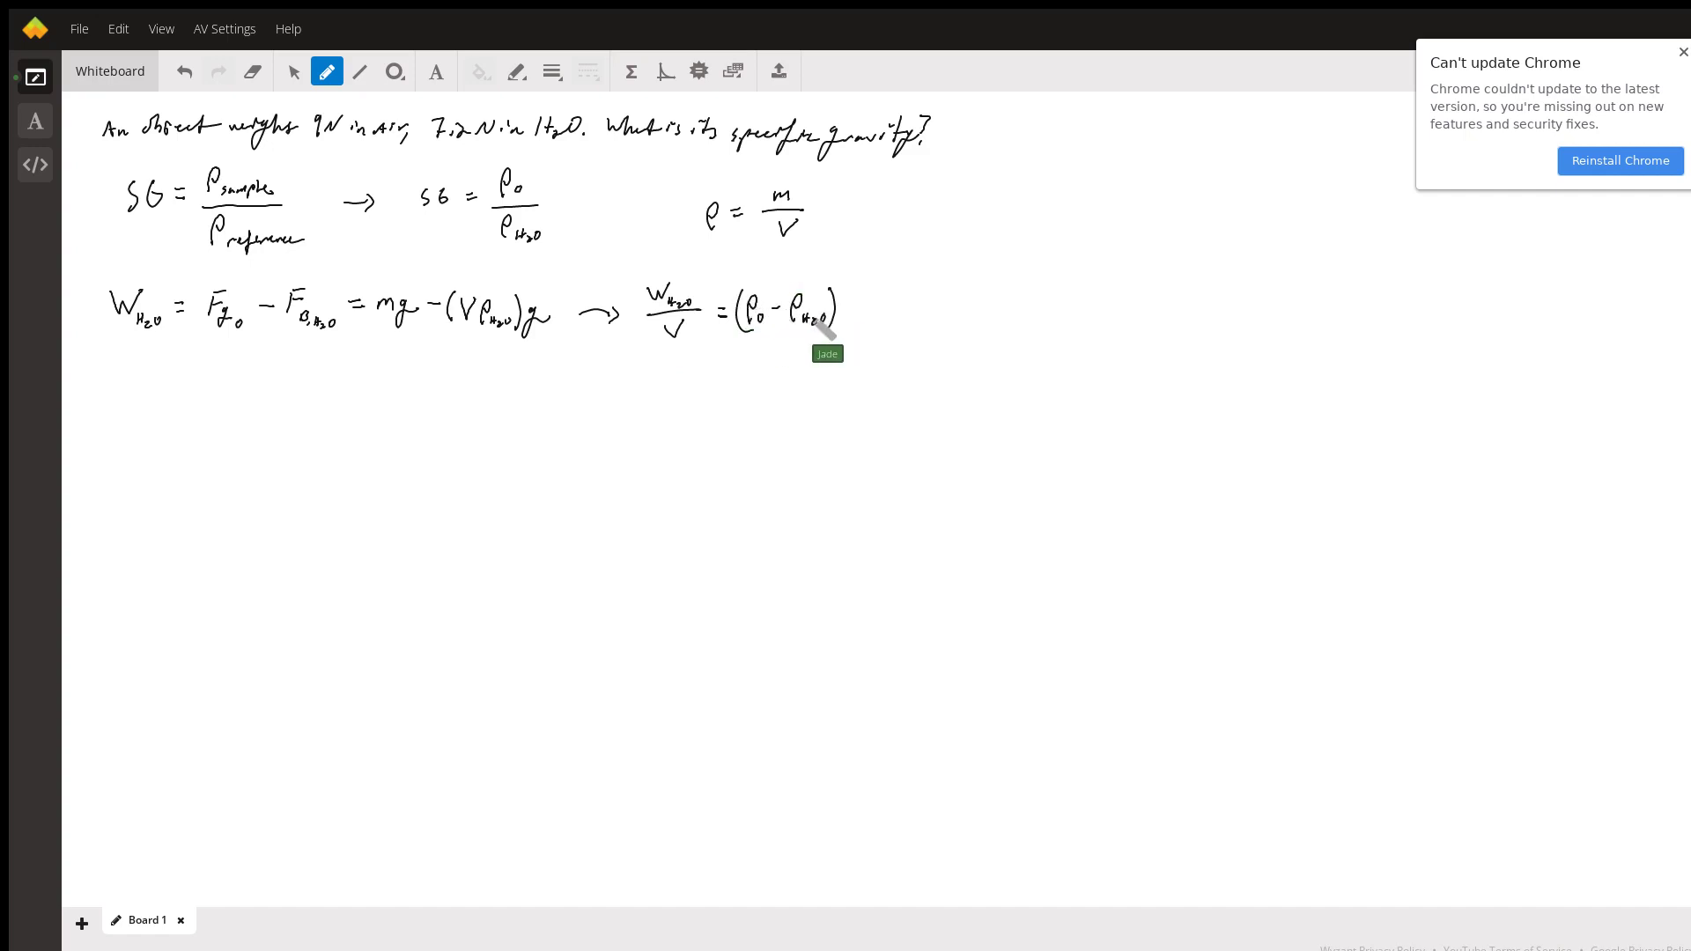
left_click_drag(859, 307, 846, 336)
left_click_drag(646, 370, 684, 384)
Step: Finish W_A/(ρo − ρA) = g/V and restate W_A/(ρo − ρA) = W_H2O/(ρo − ρH2O) at left
mouse_move(640, 398)
left_mouse_down()
mouse_move(685, 400)
mouse_move(659, 430)
mouse_move(710, 424)
mouse_move(769, 403)
left_mouse_up()
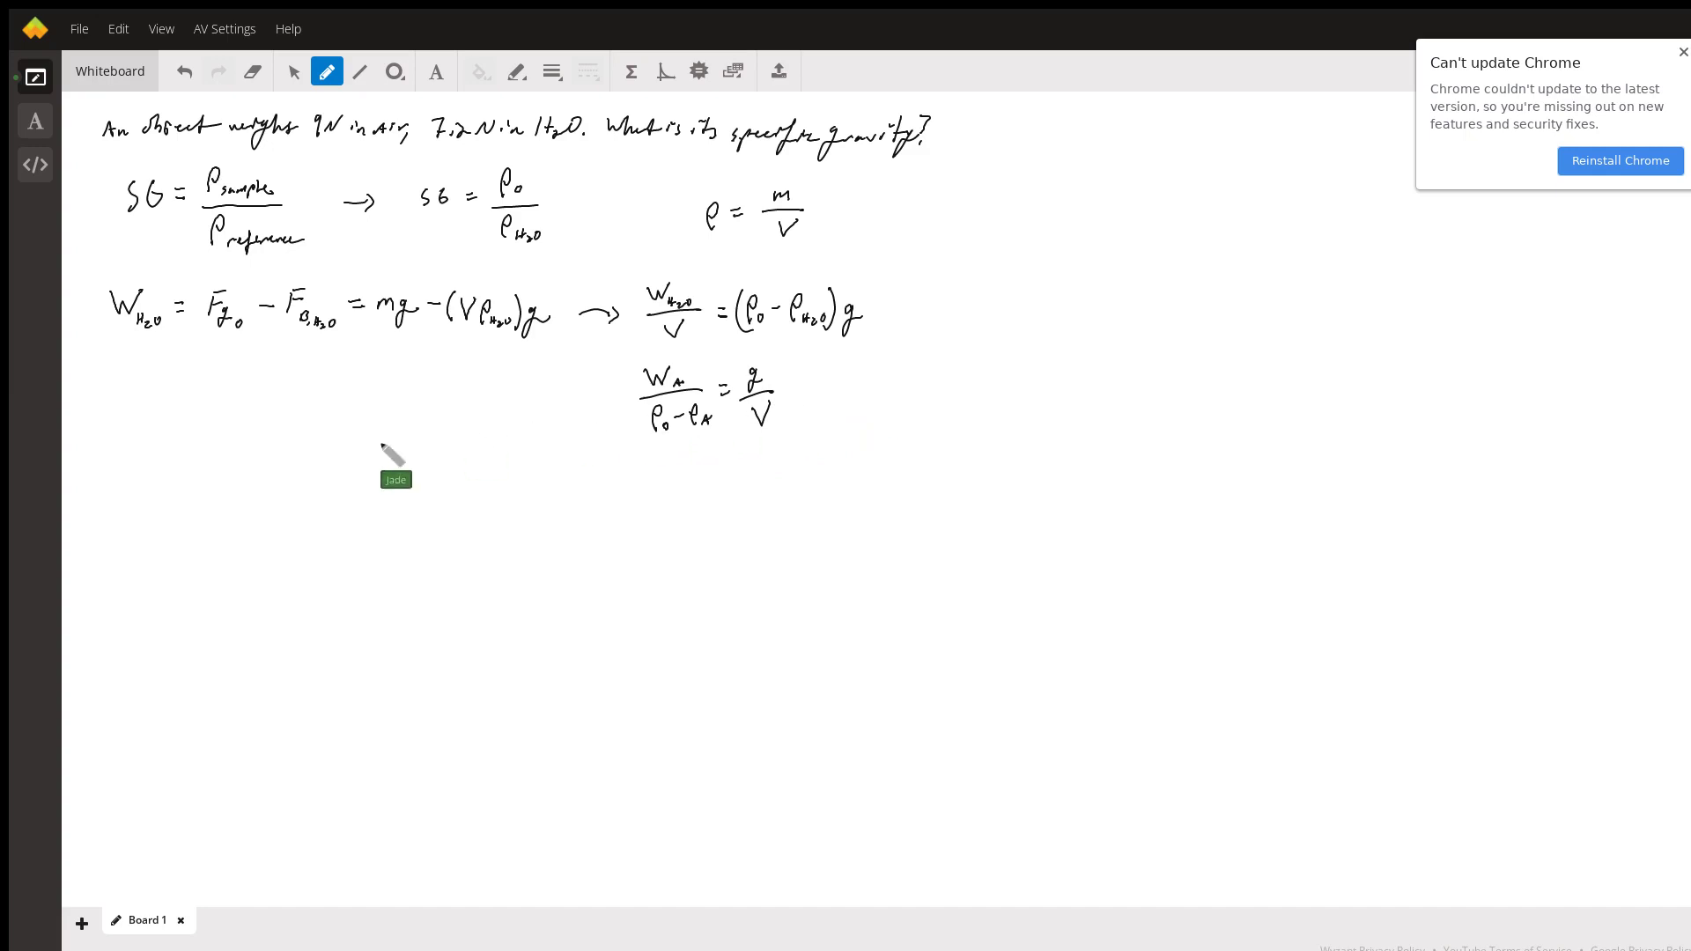
left_click_drag(125, 397, 184, 424)
mouse_move(131, 476)
left_mouse_down()
mouse_move(180, 450)
mouse_move(195, 465)
mouse_move(211, 425)
mouse_move(275, 414)
left_mouse_up()
mouse_move(280, 408)
left_mouse_down()
mouse_move(316, 424)
mouse_move(248, 464)
mouse_move(330, 448)
left_mouse_up()
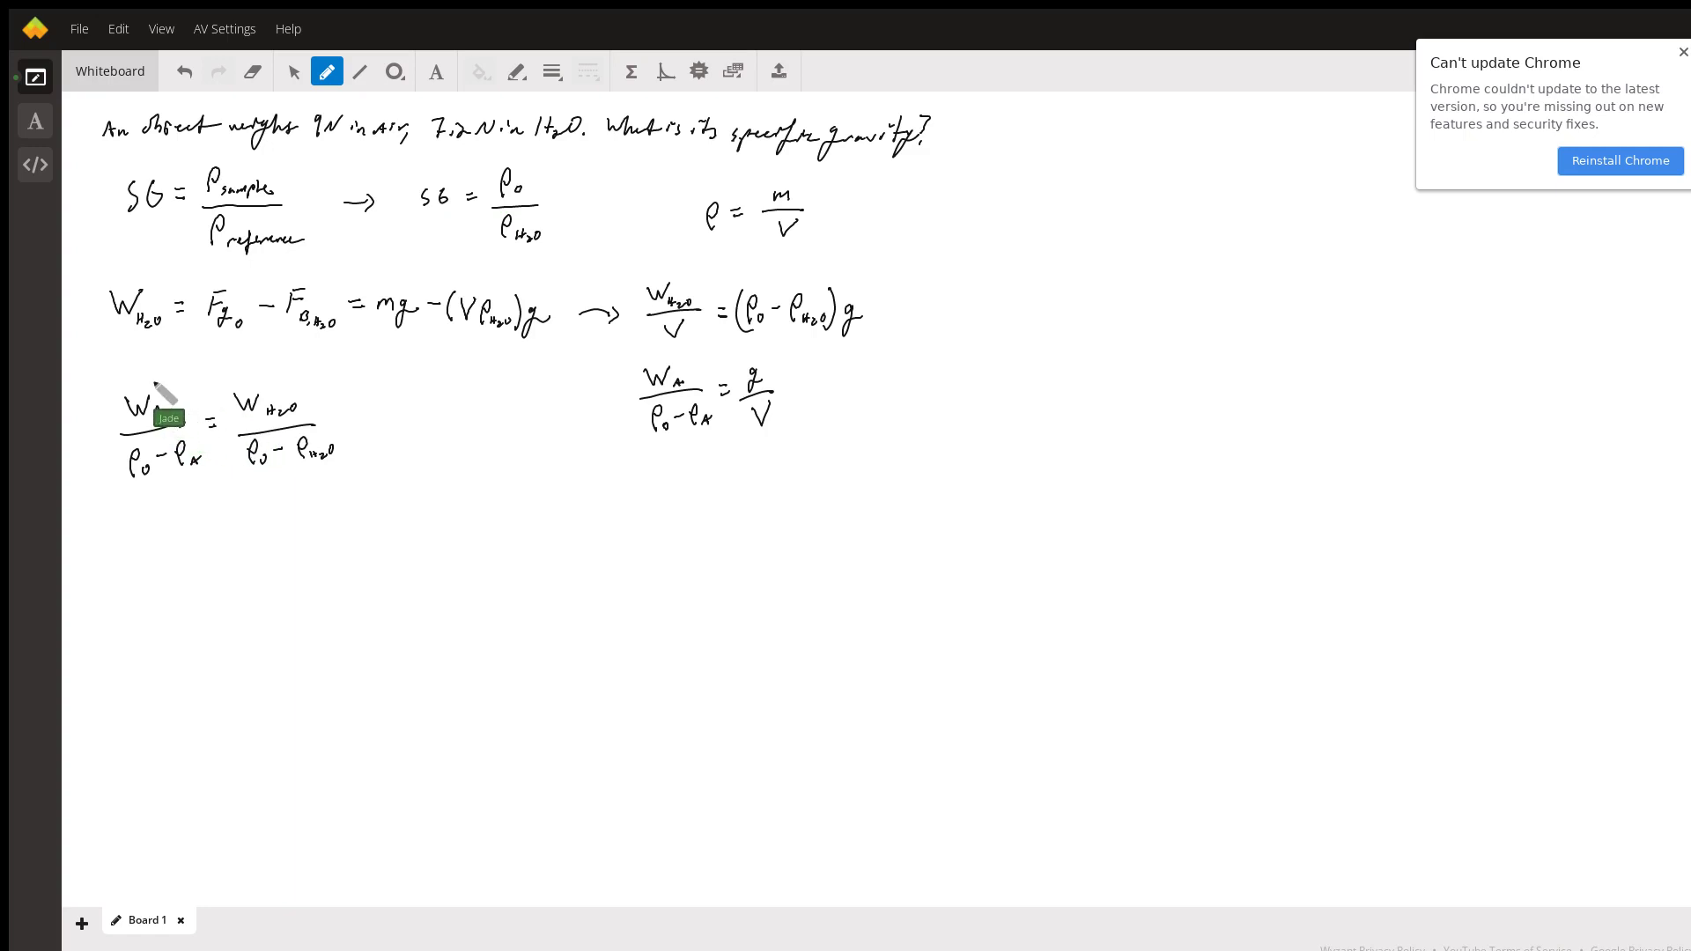
Step: Tick the known weights, arrow 1000 kg/m³ to ρH2O, and arrow down from ρA
left_click_drag(297, 380, 310, 371)
left_click_drag(336, 432, 349, 423)
left_click_drag(422, 380, 422, 381)
mouse_move(430, 380)
left_mouse_down()
mouse_move(483, 385)
mouse_move(348, 409)
mouse_move(338, 428)
left_mouse_up()
left_click_drag(194, 476, 221, 518)
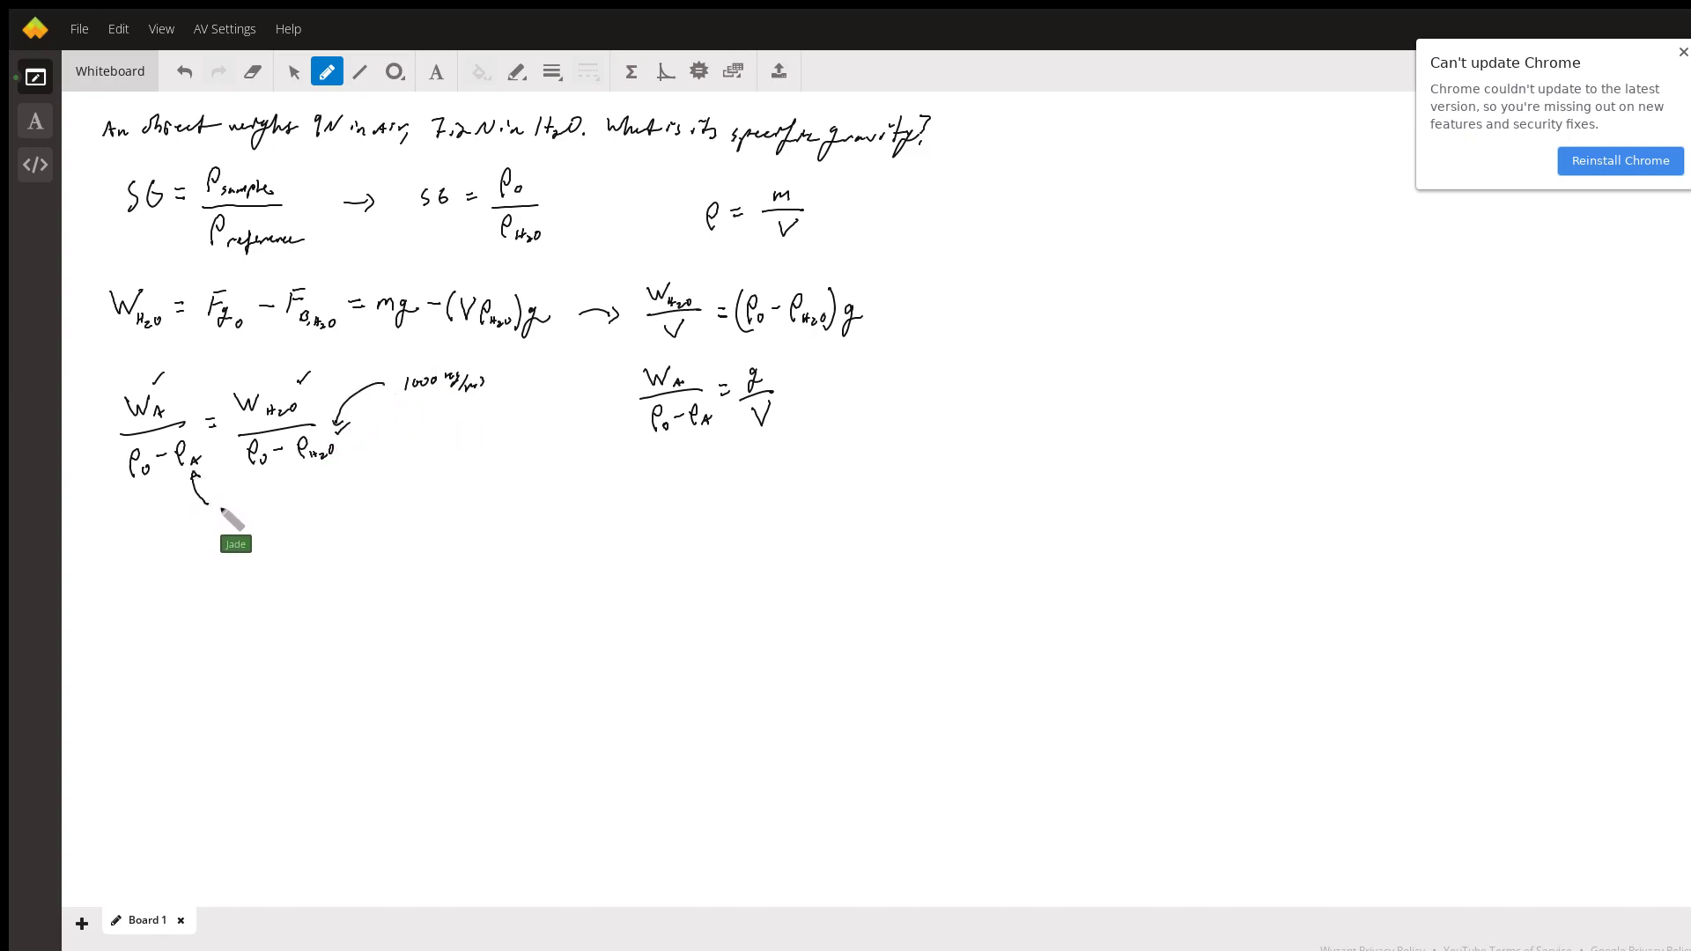
Step: Label air's density as 1.225 kg/m³ at the arrow under ρA
left_click(226, 516)
left_click_drag(234, 507, 257, 518)
left_click_drag(259, 502, 328, 515)
Step: Write the solved object density ρ0 = 4995.1 kg/m³ below the equations
left_click_drag(449, 519, 452, 503)
left_click_drag(469, 513, 491, 501)
mouse_move(483, 508)
left_mouse_down()
mouse_move(546, 517)
mouse_move(578, 494)
mouse_move(586, 514)
left_mouse_up()
mouse_move(600, 499)
left_mouse_down()
mouse_move(598, 518)
mouse_move(635, 511)
mouse_move(629, 526)
mouse_move(669, 513)
left_mouse_up()
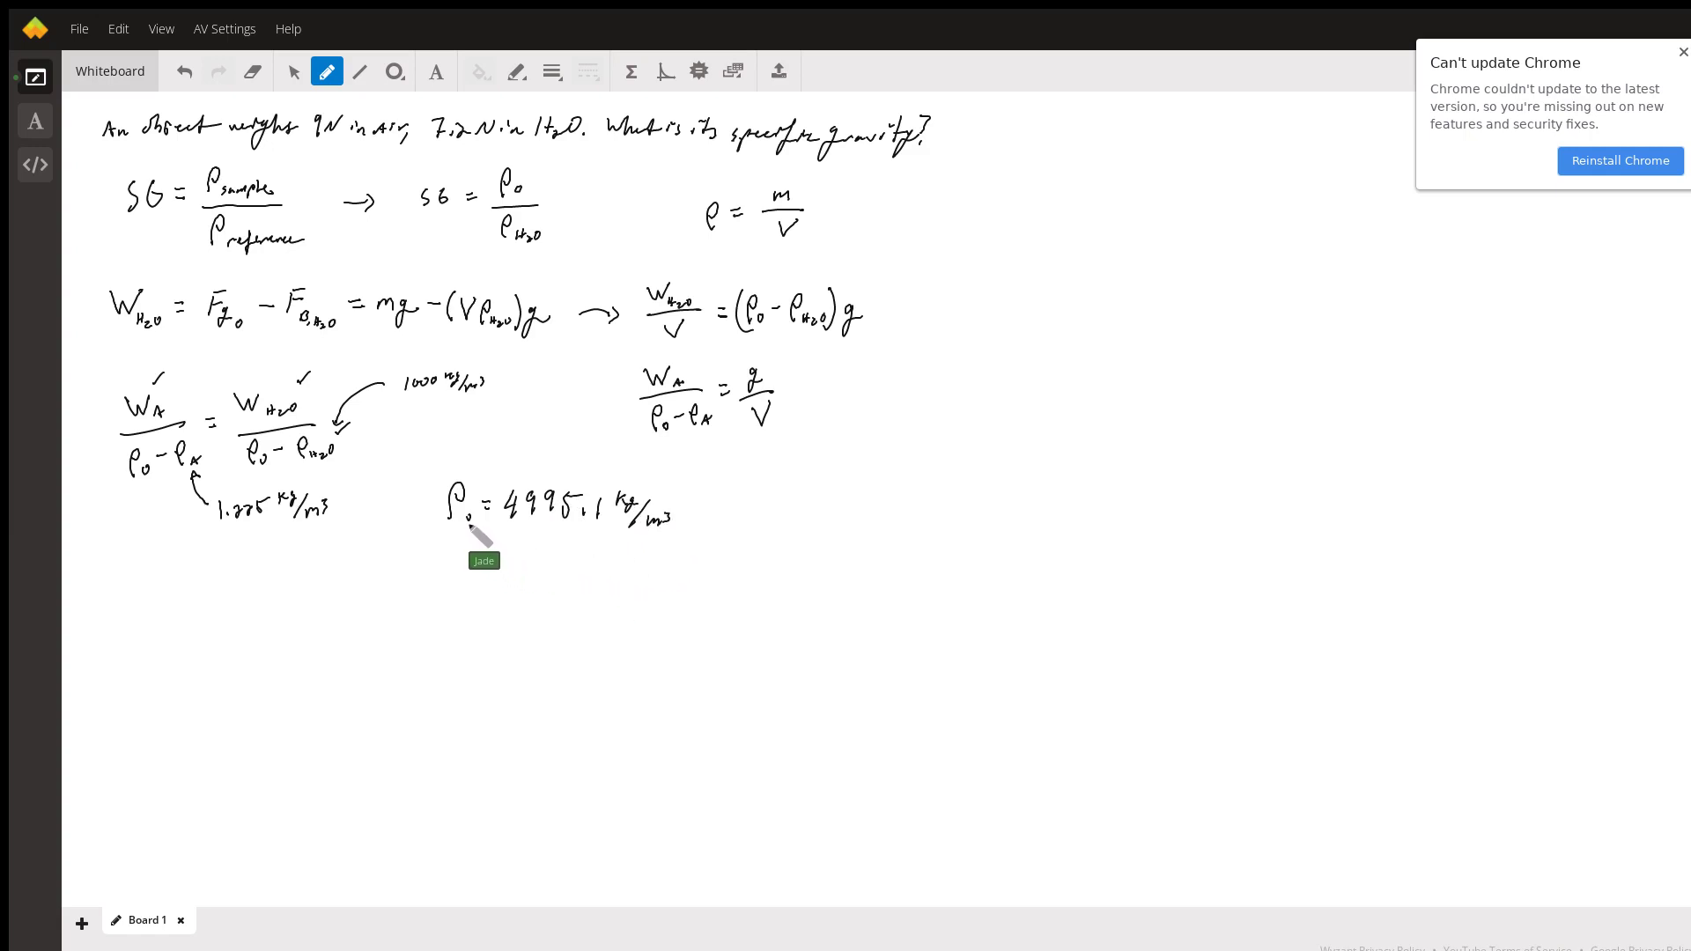
Step: Double-underline ρH2O and write SG = ρ0/ρH2O = 4.9951 ≈ 5.0 on the right
mouse_move(858, 405)
left_mouse_down()
mouse_move(847, 428)
mouse_move(898, 415)
left_mouse_up()
left_click_drag(889, 424, 900, 422)
left_click_drag(448, 247, 511, 264)
mouse_move(924, 411)
left_mouse_down()
mouse_move(957, 413)
mouse_move(932, 444)
mouse_move(960, 449)
left_mouse_up()
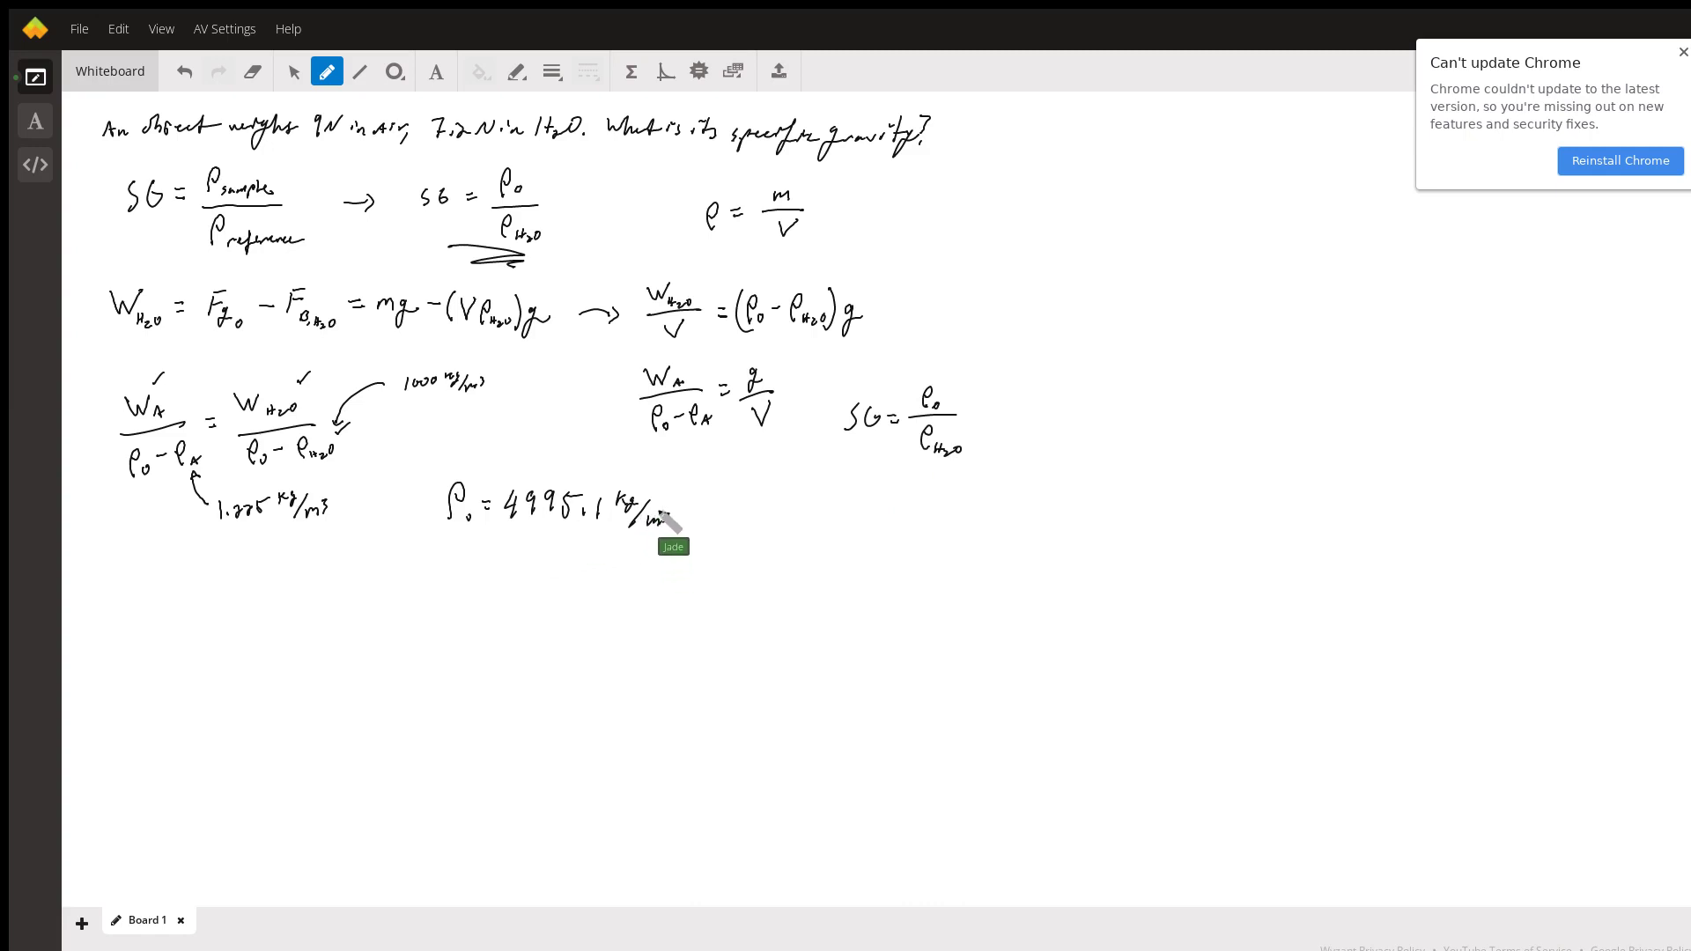
left_click_drag(975, 412, 988, 411)
left_click_drag(975, 420, 1024, 433)
mouse_move(1044, 418)
left_mouse_down()
mouse_move(1045, 435)
mouse_move(1166, 425)
mouse_move(1145, 422)
mouse_move(1136, 447)
left_mouse_up()
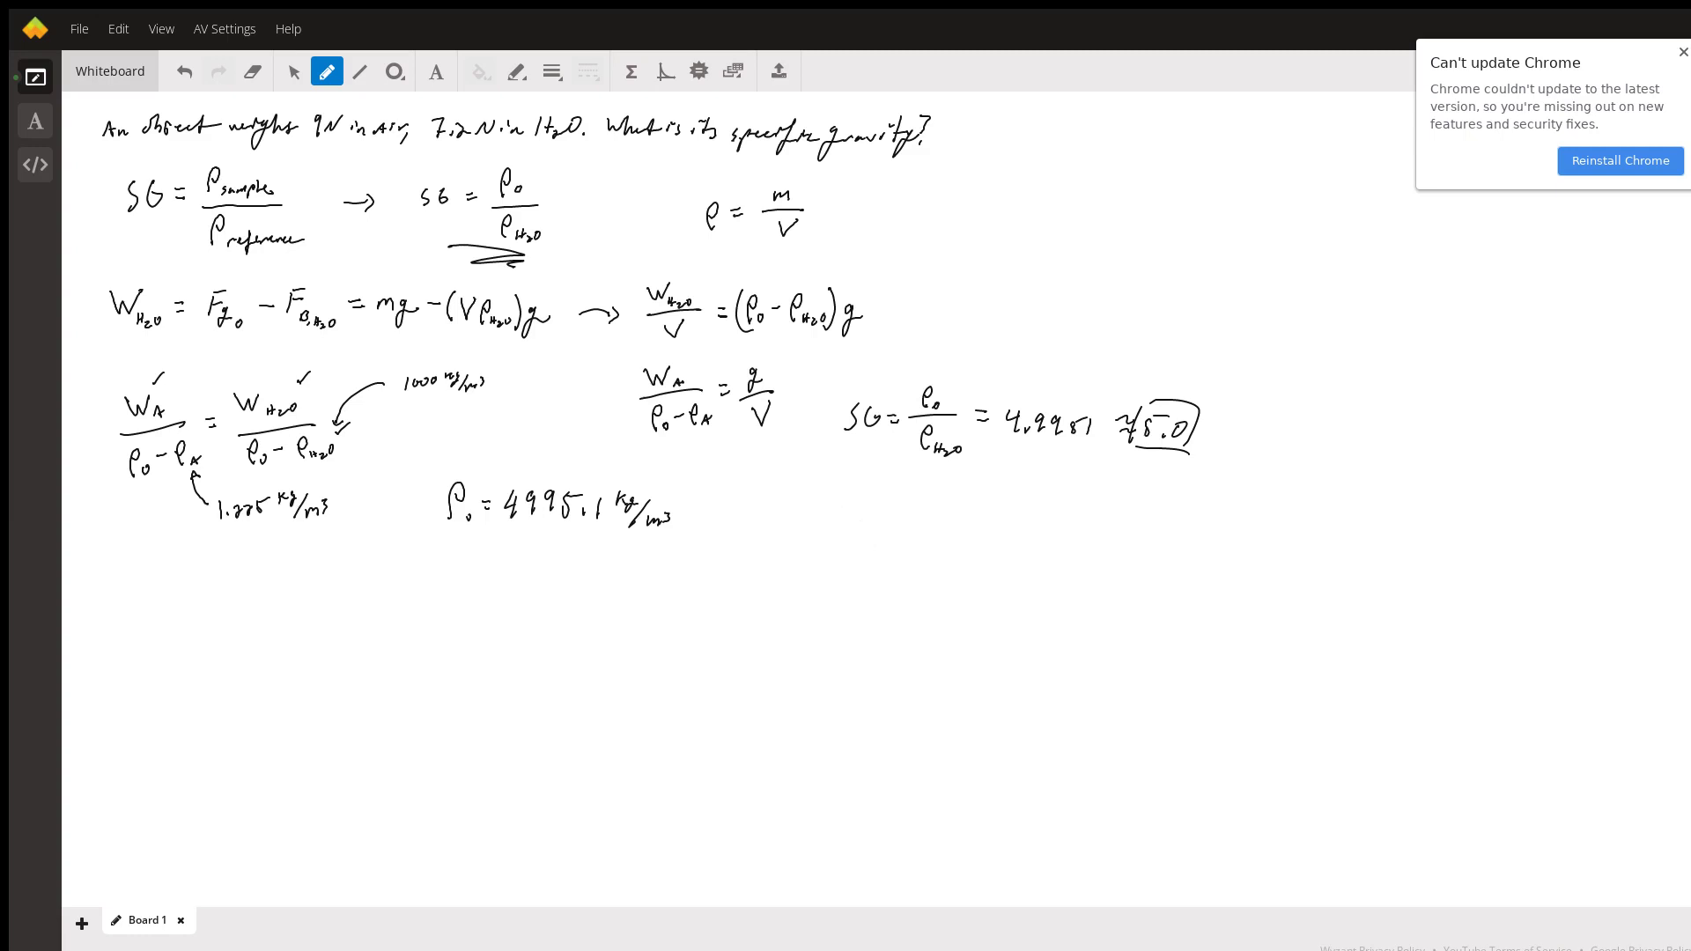
Step: Underline ρ0 = 4995.1 kg/m³ and draw an arrow pointing up at it
left_click_drag(442, 541, 675, 551)
mouse_move(539, 565)
left_mouse_down()
mouse_move(558, 558)
mouse_move(586, 584)
left_mouse_up()
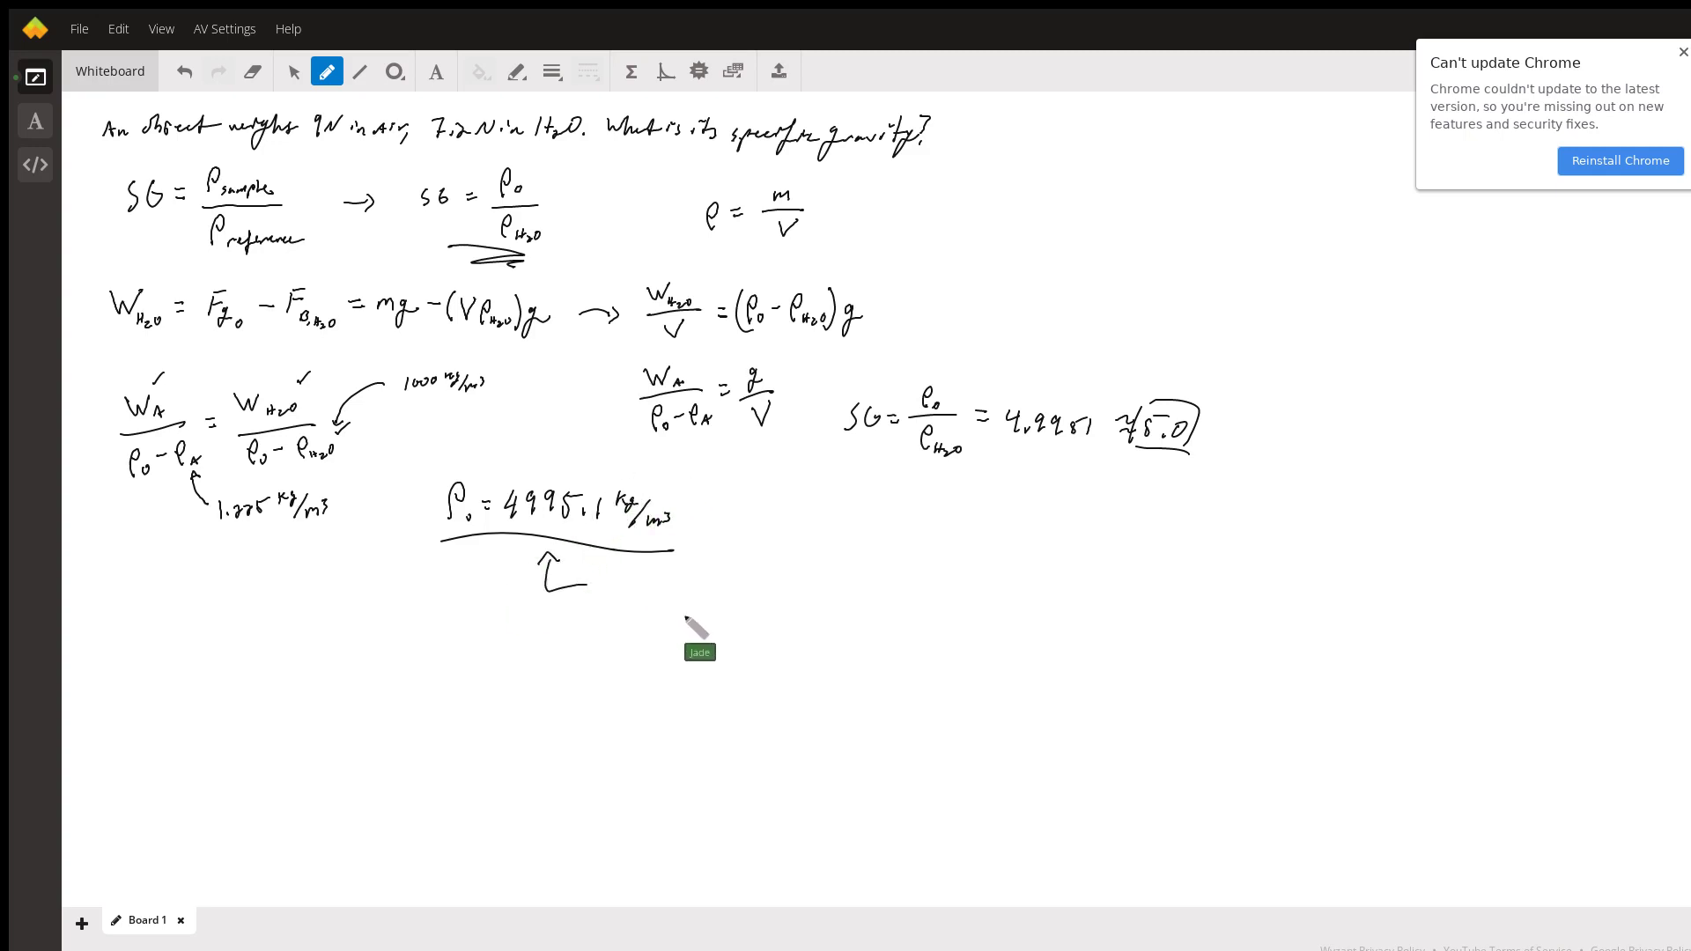